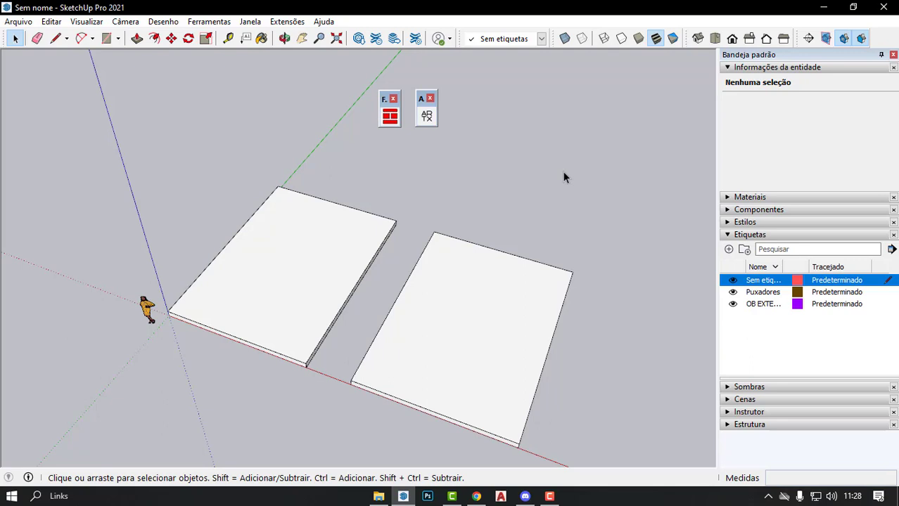
Select the left slab's top face and open Floor Generator, with its window placed beside the model.
{"action": "mouse_move", "coordinate": [432, 190]}
{"action": "middle_mouse_down"}
{"action": "mouse_move", "coordinate": [394, 200]}
{"action": "mouse_move", "coordinate": [256, 197]}
{"action": "middle_mouse_up"}
{"action": "scroll", "coordinate": [260, 200], "scroll_direction": "up", "scroll_amount": 2}
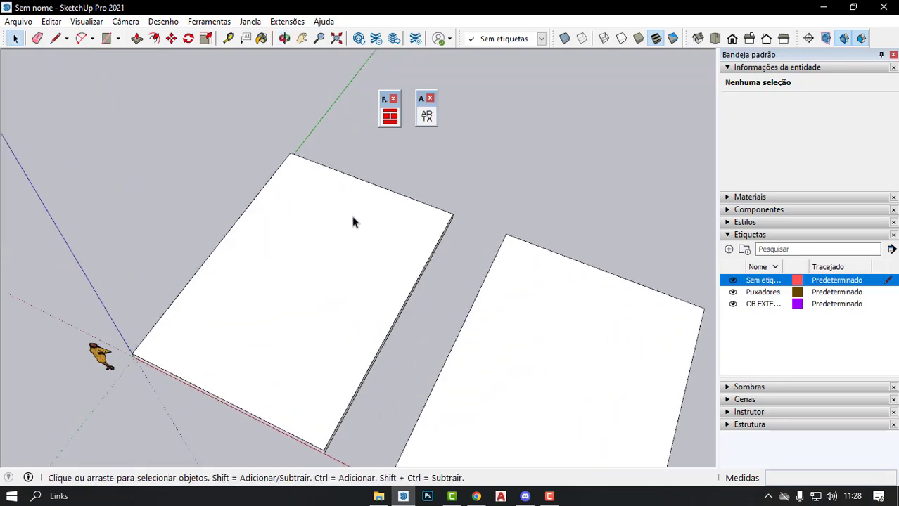
{"action": "scroll", "coordinate": [457, 206], "scroll_direction": "down", "scroll_amount": 1}
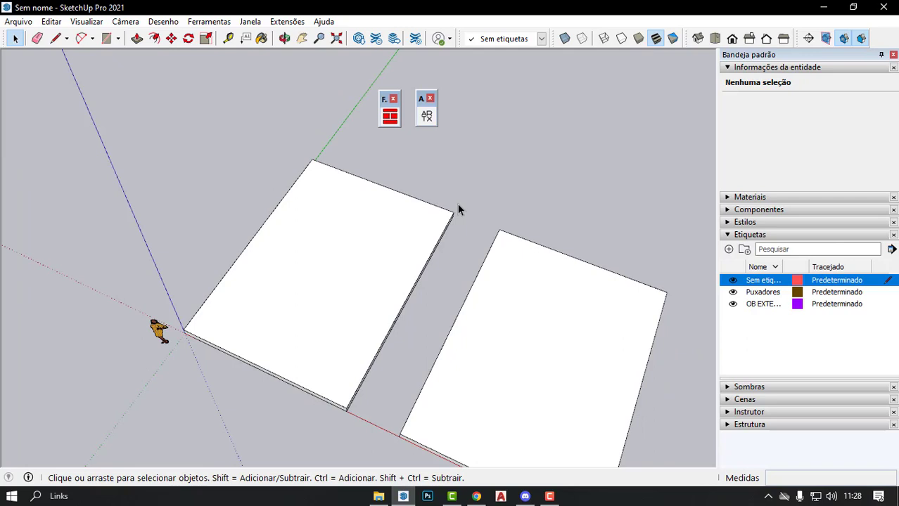
{"action": "left_click", "coordinate": [379, 230]}
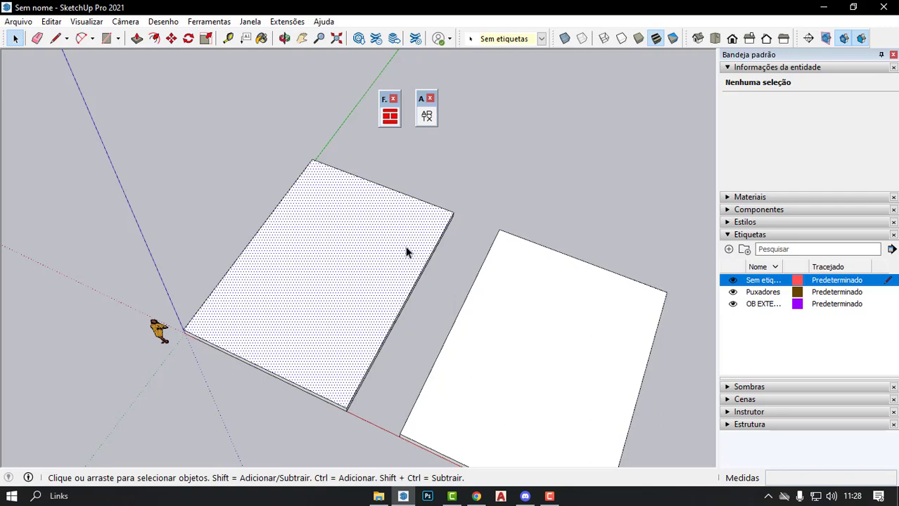
{"action": "left_click", "coordinate": [390, 116]}
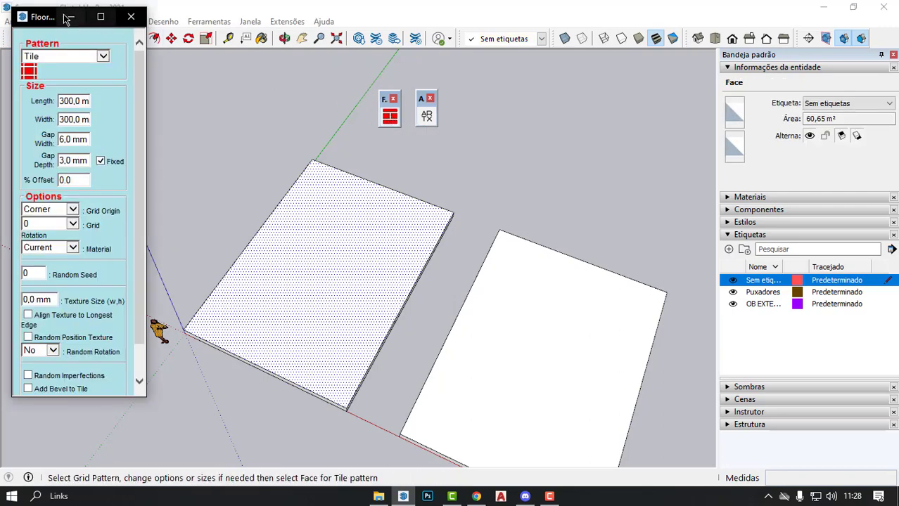
{"action": "left_click_drag", "start_coordinate": [53, 17], "coordinate": [555, 76]}
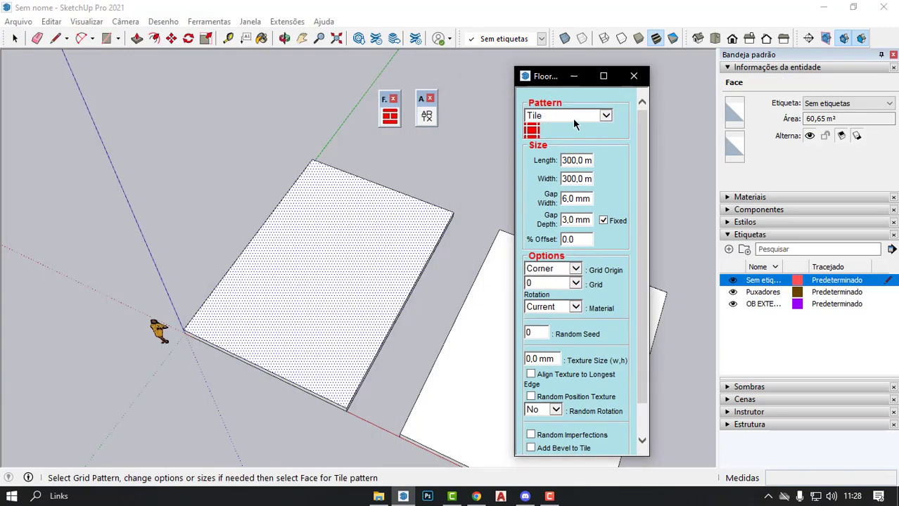
Try the Wood and Hopscotch1 floor patterns, then settle on Tile.
{"action": "left_click", "coordinate": [604, 117]}
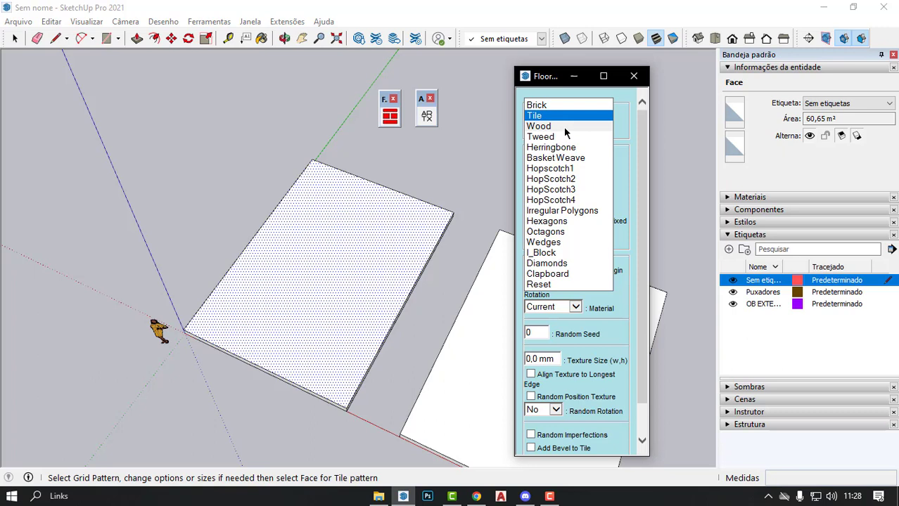
{"action": "left_click", "coordinate": [587, 127]}
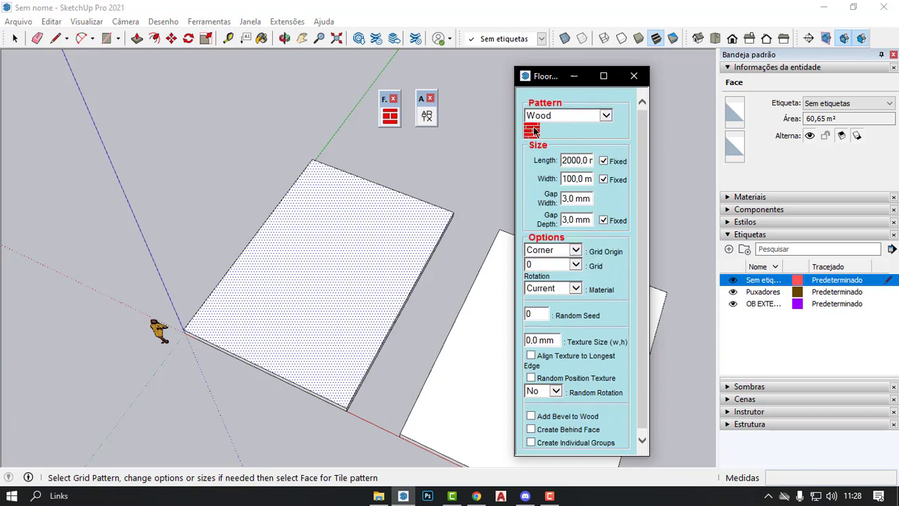
{"action": "left_click", "coordinate": [609, 117]}
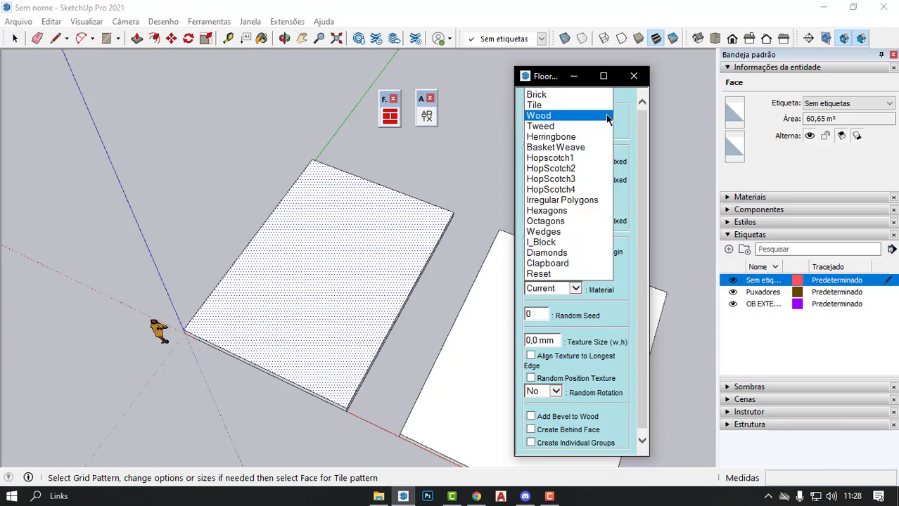
{"action": "left_click", "coordinate": [564, 103]}
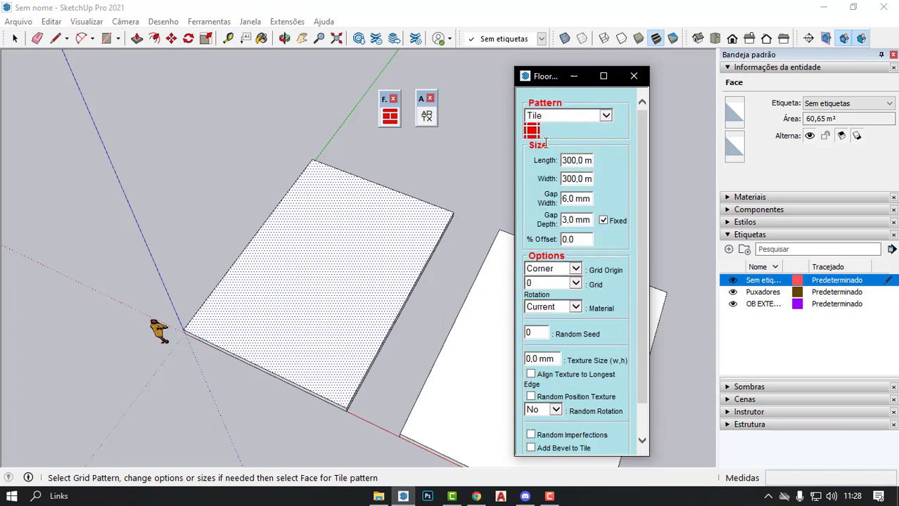
{"action": "left_click", "coordinate": [609, 116]}
{"action": "left_click", "coordinate": [554, 127]}
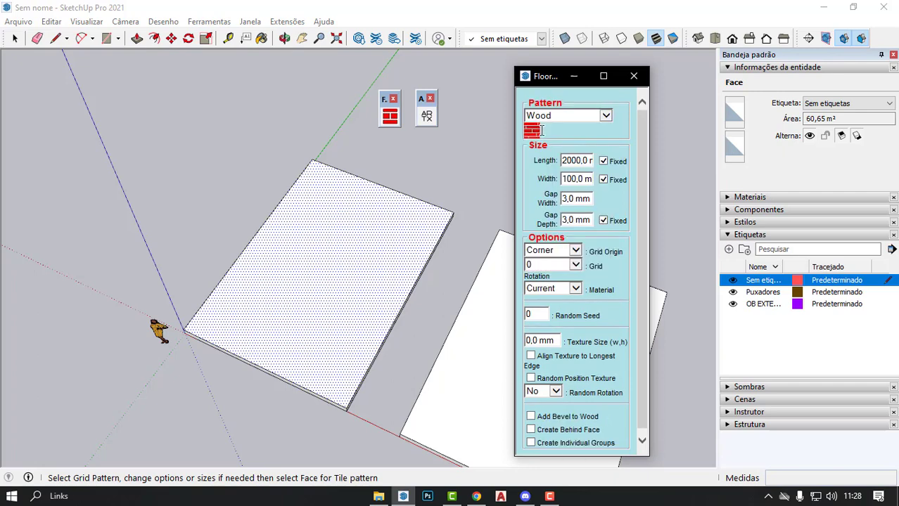
{"action": "left_click", "coordinate": [607, 116]}
{"action": "key", "text": "Escape"}
{"action": "key", "text": "h"}
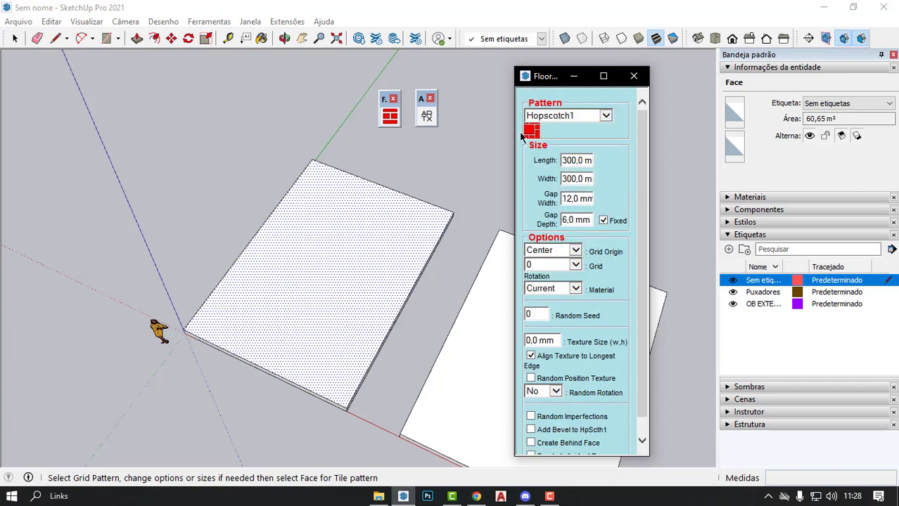
{"action": "left_click", "coordinate": [604, 117]}
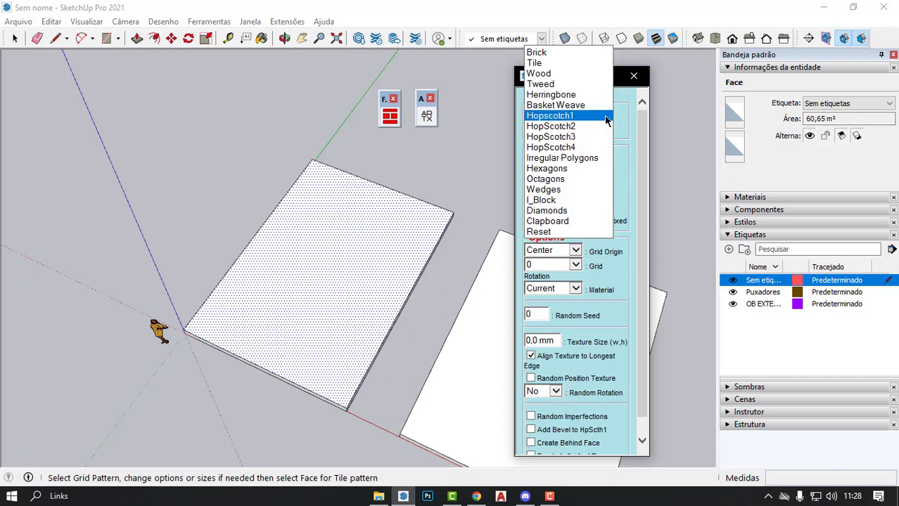
{"action": "left_click", "coordinate": [553, 62]}
Enter tile Length 600, Width 600, Gap Width 0 and Gap Depth 0.
{"action": "left_click_drag", "start_coordinate": [562, 160], "coordinate": [576, 160]}
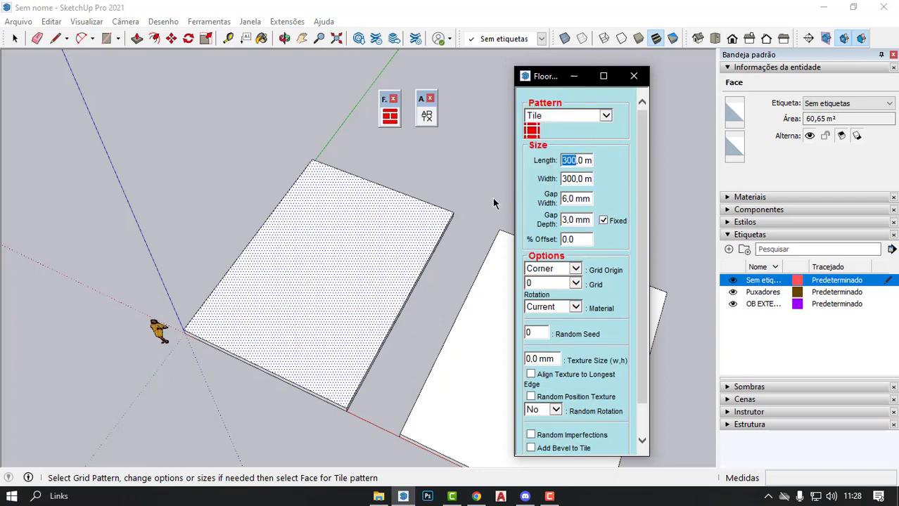
{"action": "type", "text": "600"}
{"action": "left_click_drag", "start_coordinate": [573, 178], "coordinate": [539, 175]}
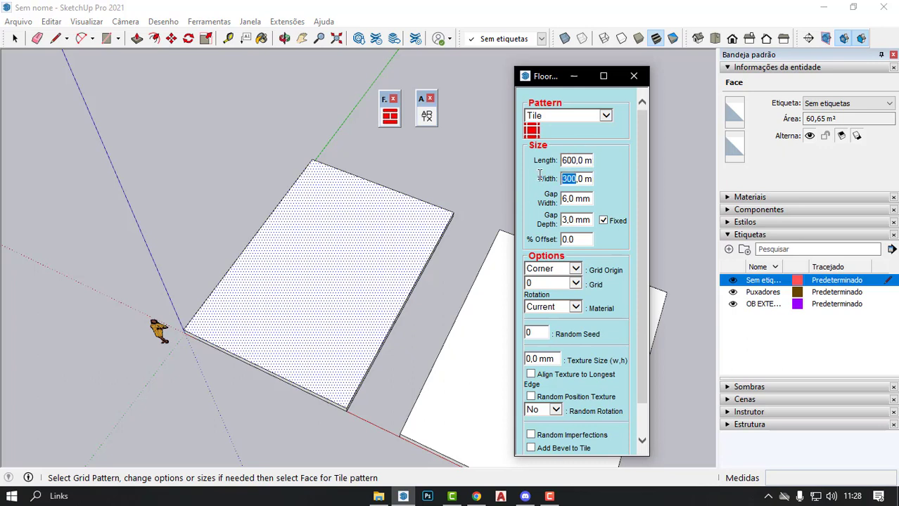
{"action": "type", "text": "600"}
{"action": "left_click_drag", "start_coordinate": [590, 200], "coordinate": [520, 198]}
{"action": "type", "text": "0"}
{"action": "left_click_drag", "start_coordinate": [591, 221], "coordinate": [544, 215]}
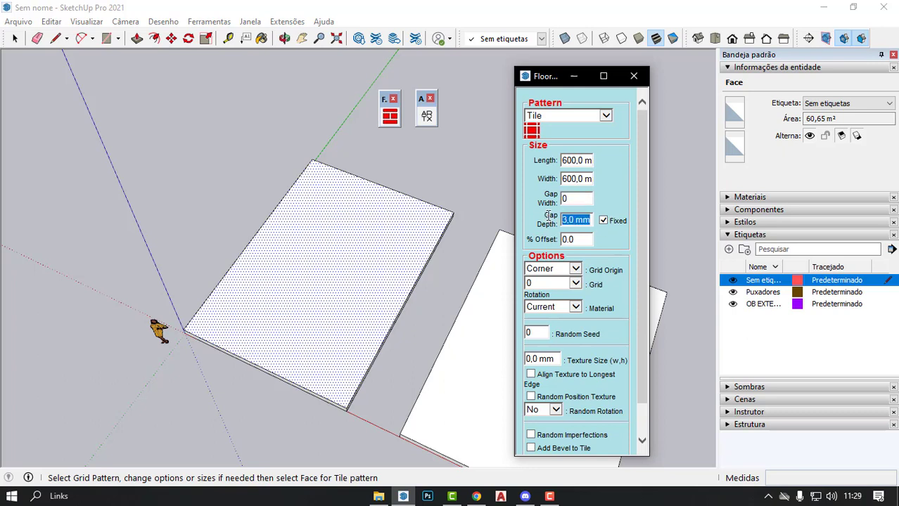
{"action": "type", "text": "0"}
{"action": "left_click", "coordinate": [367, 265]}
{"action": "middle_click_drag", "start_coordinate": [367, 265], "coordinate": [459, 274]}
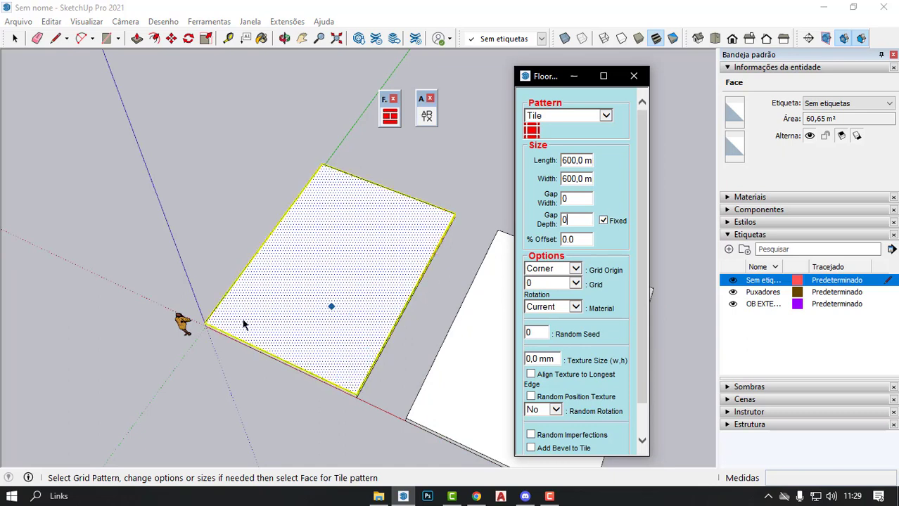
Generate the square tile grid on the left slab's top face.
{"action": "left_click", "coordinate": [350, 373]}
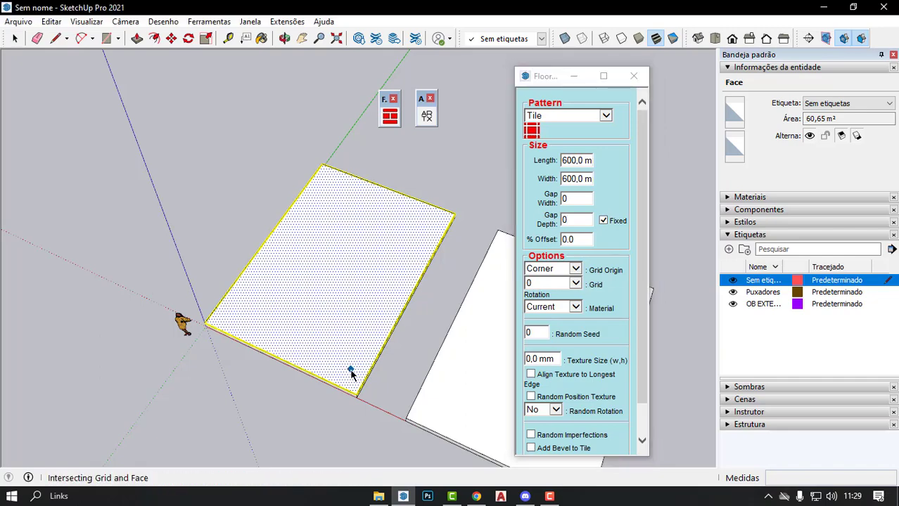
{"action": "scroll", "coordinate": [348, 373], "scroll_direction": "up", "scroll_amount": 2}
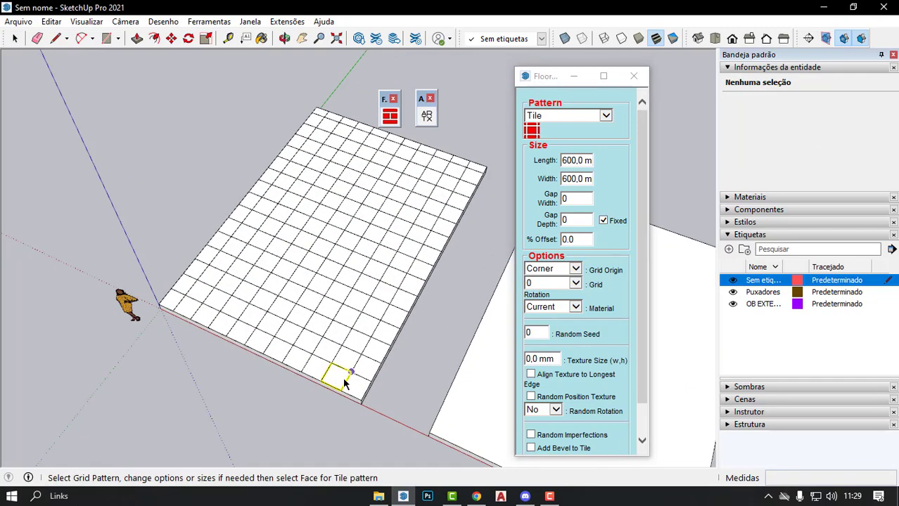
{"action": "mouse_move", "coordinate": [345, 379]}
{"action": "middle_mouse_down"}
{"action": "mouse_move", "coordinate": [396, 285]}
{"action": "mouse_move", "coordinate": [225, 215]}
{"action": "mouse_move", "coordinate": [452, 225]}
{"action": "middle_mouse_up"}
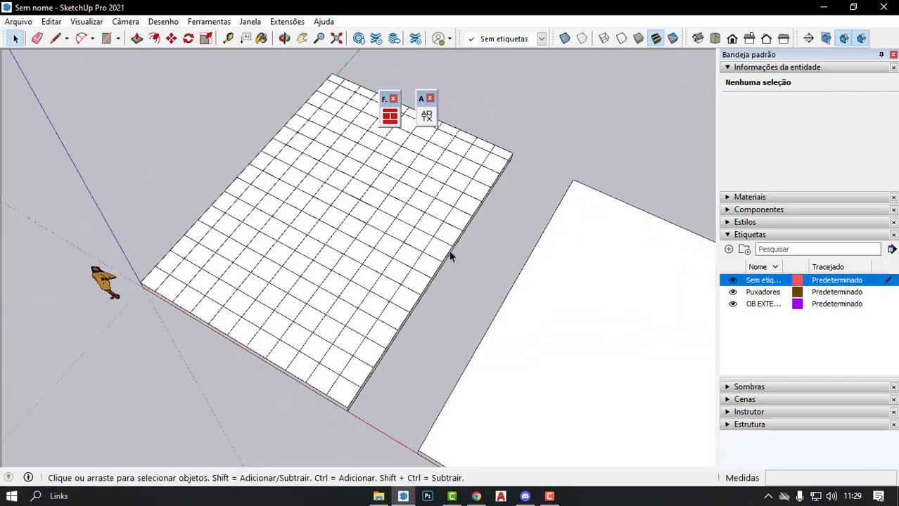
Measure across one tile with the Tape Measure to confirm it is 0.60 m.
{"action": "left_click", "coordinate": [225, 40]}
{"action": "scroll", "coordinate": [353, 396], "scroll_direction": "up", "scroll_amount": 2}
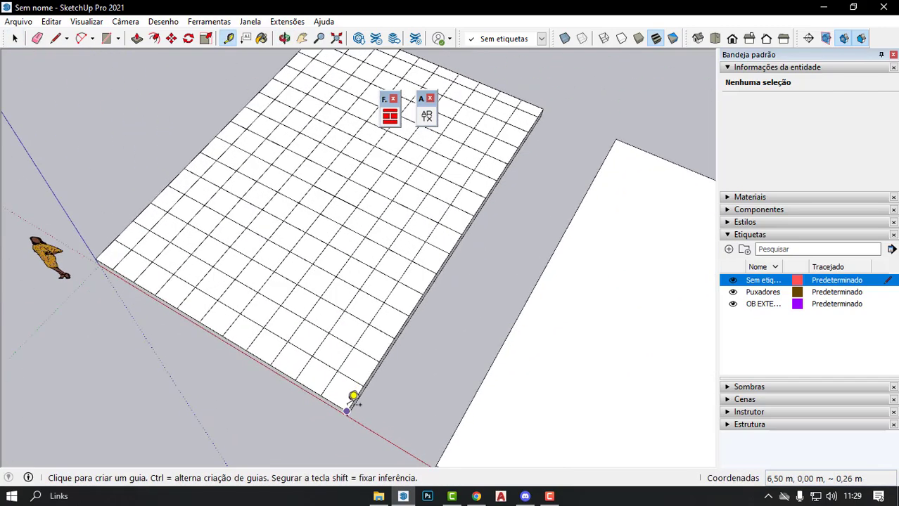
{"action": "scroll", "coordinate": [358, 402], "scroll_direction": "up", "scroll_amount": 2}
{"action": "scroll", "coordinate": [358, 403], "scroll_direction": "up", "scroll_amount": 2}
{"action": "scroll", "coordinate": [315, 385], "scroll_direction": "up", "scroll_amount": 2}
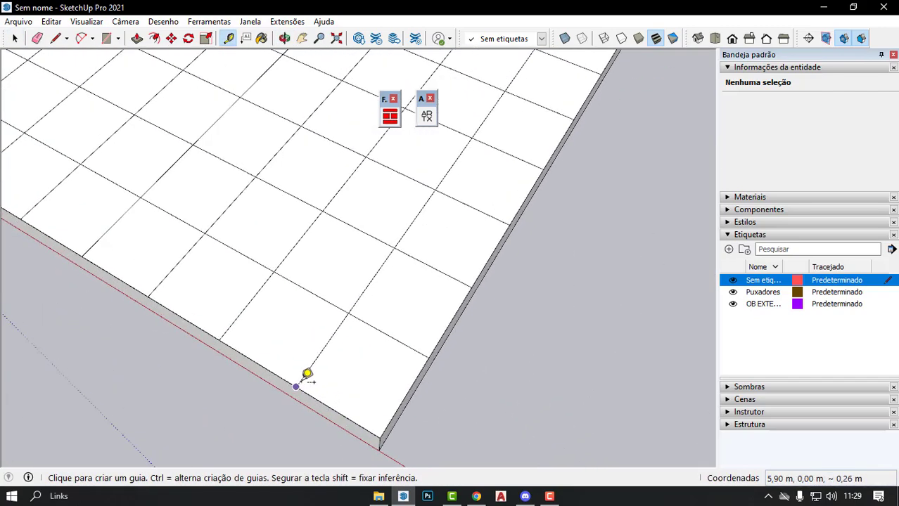
{"action": "left_click", "coordinate": [296, 387]}
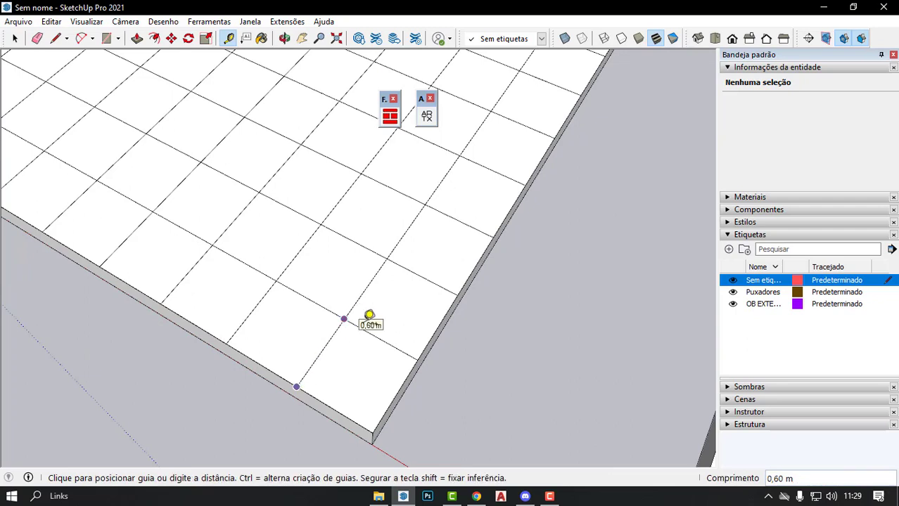
{"action": "left_click", "coordinate": [344, 318]}
{"action": "left_click", "coordinate": [344, 319]}
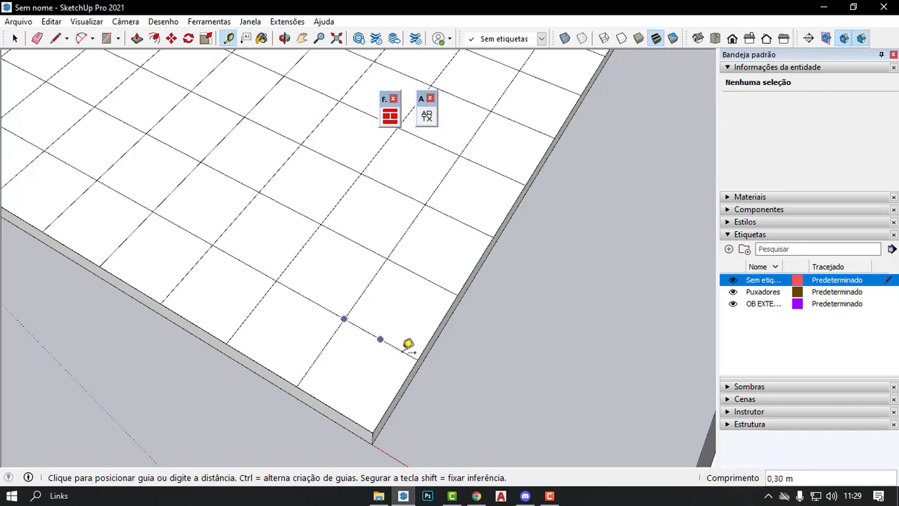
{"action": "scroll", "coordinate": [407, 345], "scroll_direction": "down", "scroll_amount": 1}
{"action": "scroll", "coordinate": [417, 369], "scroll_direction": "down", "scroll_amount": 1}
{"action": "scroll", "coordinate": [386, 376], "scroll_direction": "down", "scroll_amount": 2}
{"action": "scroll", "coordinate": [380, 371], "scroll_direction": "down", "scroll_amount": 1}
{"action": "key", "text": "space"}
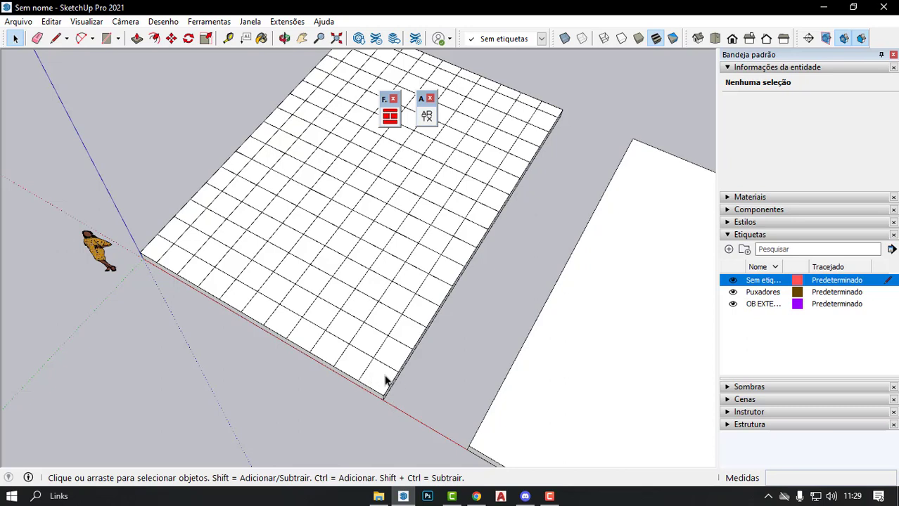
Undo the tile grid and reopen the Floor Generator settings to edit the gap depth.
{"action": "key", "text": "ctrl+z"}
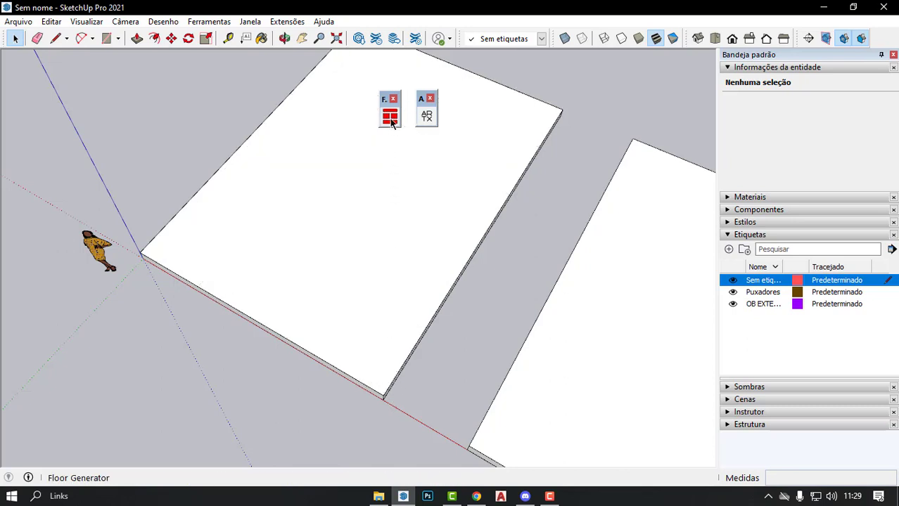
{"action": "left_click", "coordinate": [389, 115]}
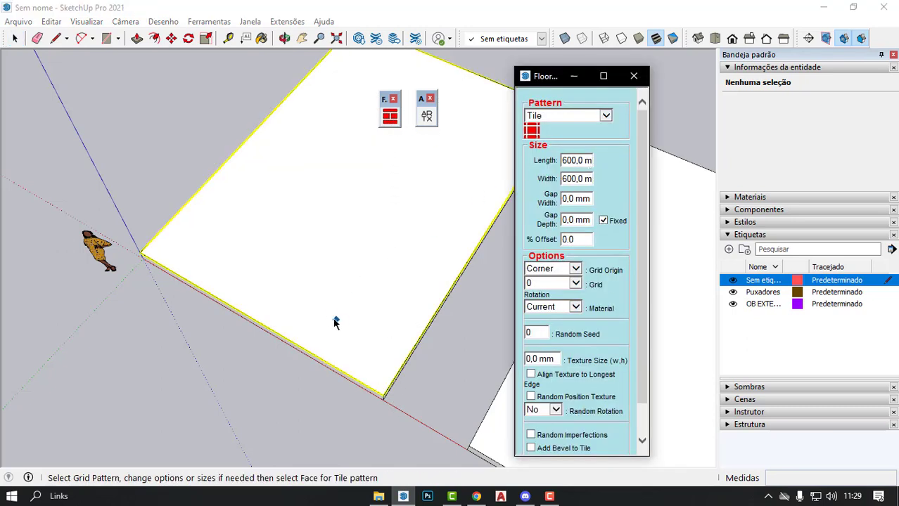
{"action": "left_click", "coordinate": [571, 222]}
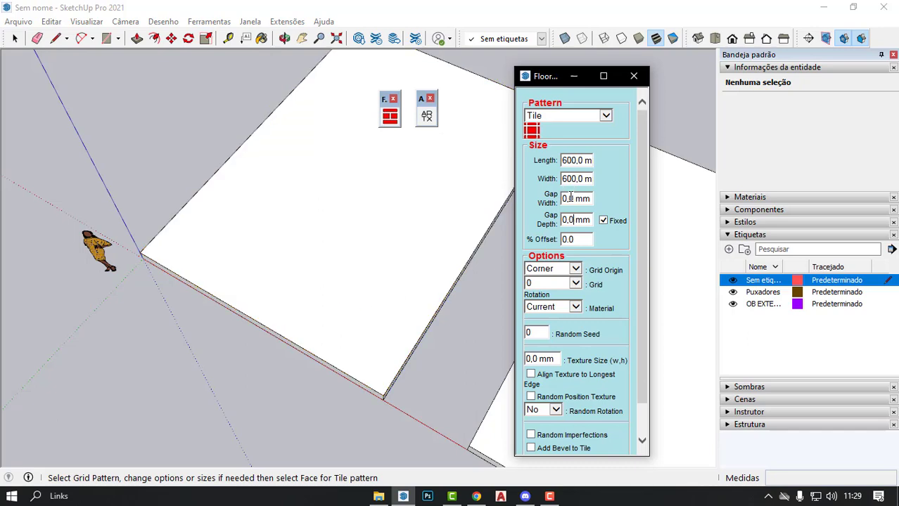
Generate the 600×600 zero-gap tile grid on the slab's top face.
{"action": "mouse_move", "coordinate": [438, 270]}
{"action": "middle_mouse_down"}
{"action": "mouse_move", "coordinate": [332, 257]}
{"action": "mouse_move", "coordinate": [325, 327]}
{"action": "middle_mouse_up"}
{"action": "scroll", "coordinate": [325, 327], "scroll_direction": "up", "scroll_amount": 2}
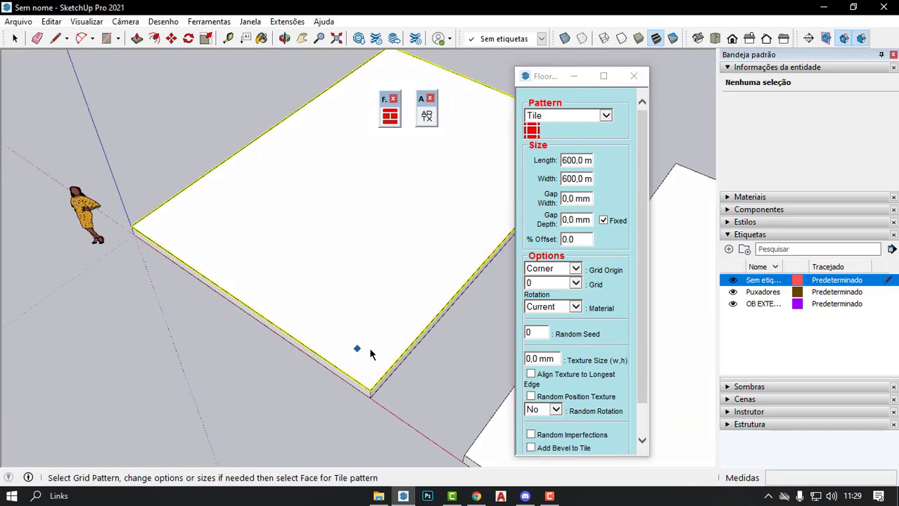
{"action": "scroll", "coordinate": [356, 346], "scroll_direction": "up", "scroll_amount": 1}
{"action": "scroll", "coordinate": [392, 324], "scroll_direction": "down", "scroll_amount": 1}
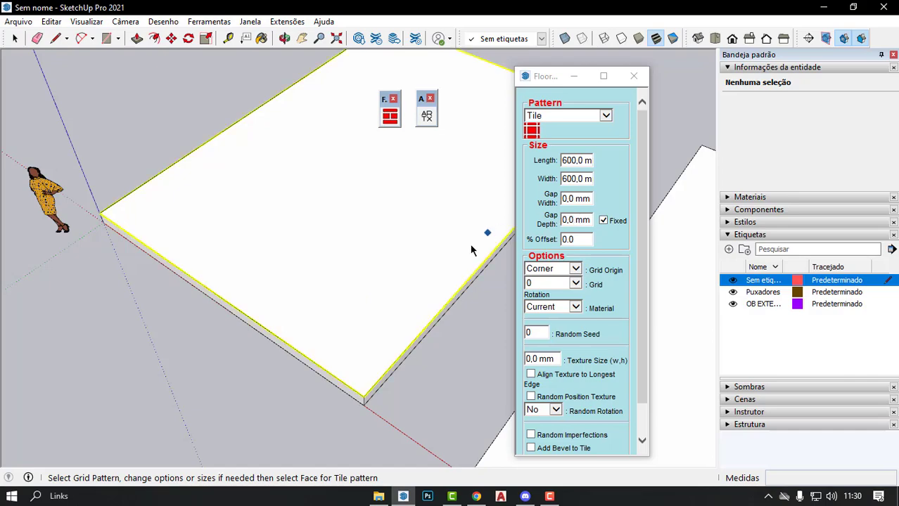
{"action": "left_click", "coordinate": [432, 211]}
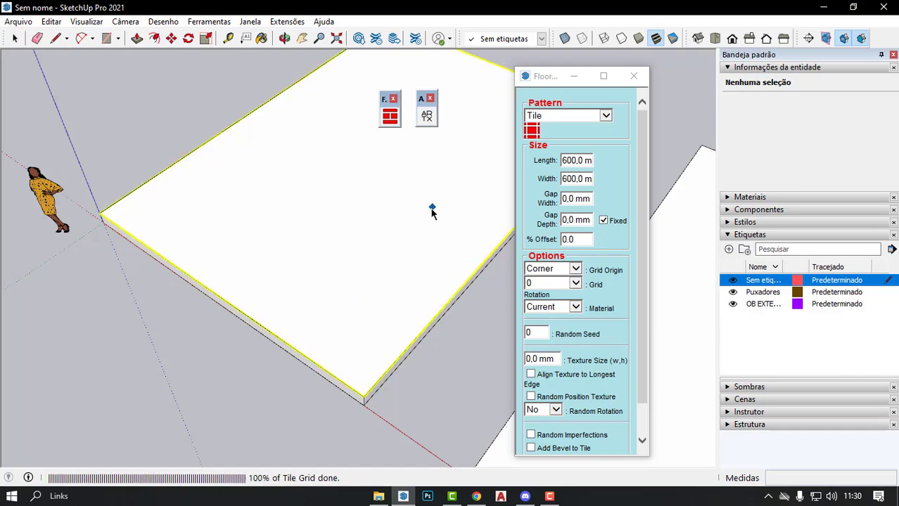
Zoom into the tiled face and orbit along the 600×600 tile rows to inspect the grid.
{"action": "scroll", "coordinate": [271, 315], "scroll_direction": "up", "scroll_amount": 2}
{"action": "scroll", "coordinate": [260, 306], "scroll_direction": "up", "scroll_amount": 2}
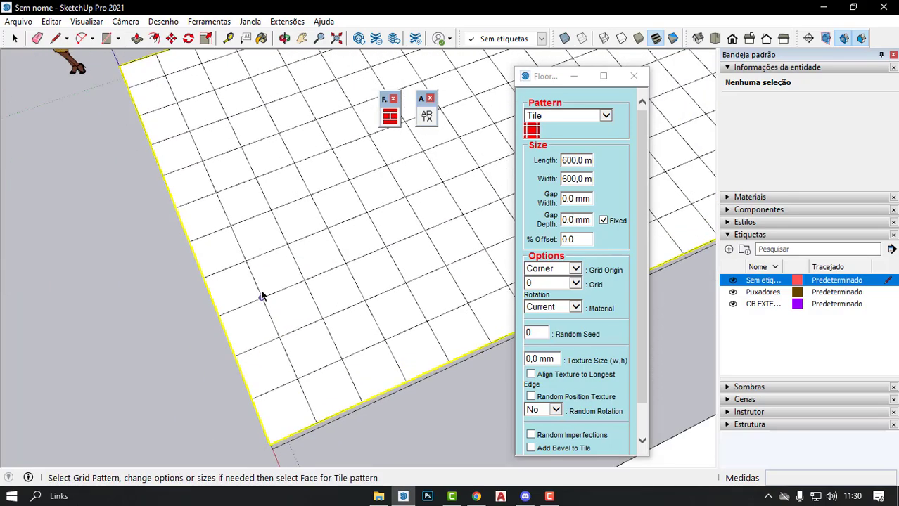
{"action": "scroll", "coordinate": [254, 299], "scroll_direction": "up", "scroll_amount": 2}
{"action": "key", "text": "space"}
{"action": "scroll", "coordinate": [254, 298], "scroll_direction": "up", "scroll_amount": 2}
{"action": "scroll", "coordinate": [291, 309], "scroll_direction": "up", "scroll_amount": 2}
{"action": "scroll", "coordinate": [263, 305], "scroll_direction": "up", "scroll_amount": 1}
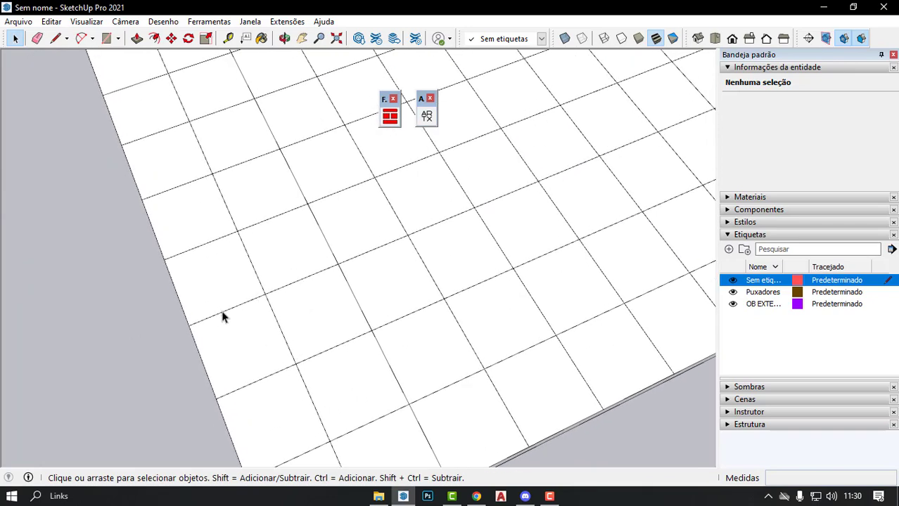
{"action": "scroll", "coordinate": [223, 315], "scroll_direction": "up", "scroll_amount": 2}
{"action": "scroll", "coordinate": [202, 318], "scroll_direction": "up", "scroll_amount": 2}
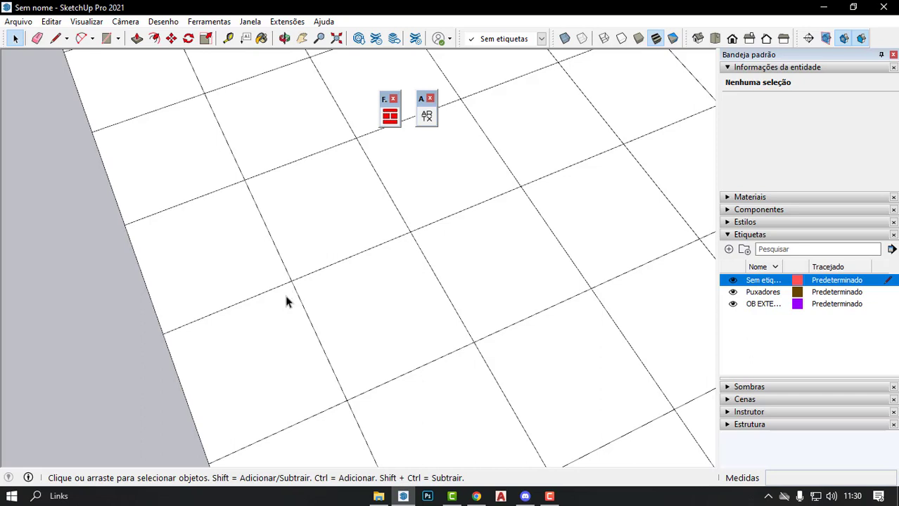
{"action": "middle_click_drag", "start_coordinate": [223, 327], "coordinate": [484, 289]}
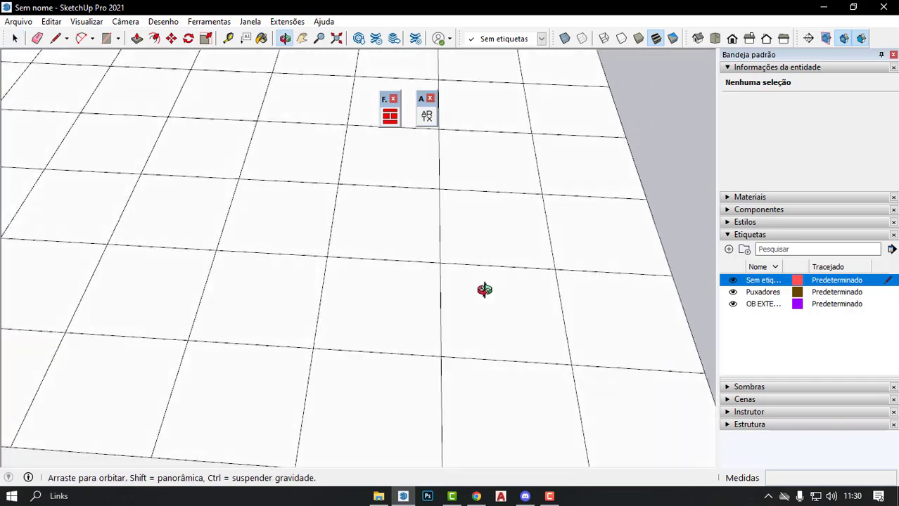
{"action": "scroll", "coordinate": [325, 434], "scroll_direction": "up", "scroll_amount": 2}
{"action": "middle_click_drag", "start_coordinate": [321, 416], "coordinate": [341, 325]}
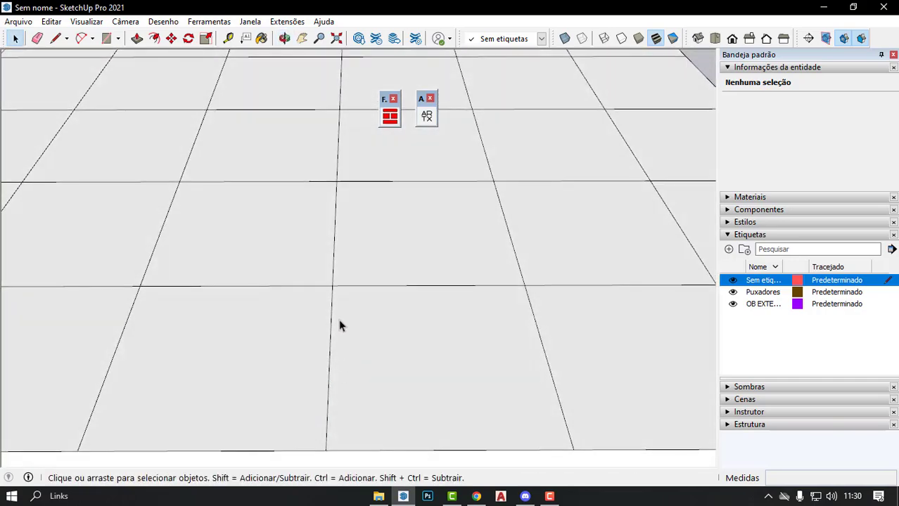
Zoom out to show both slabs.
{"action": "key", "text": "shift+z"}
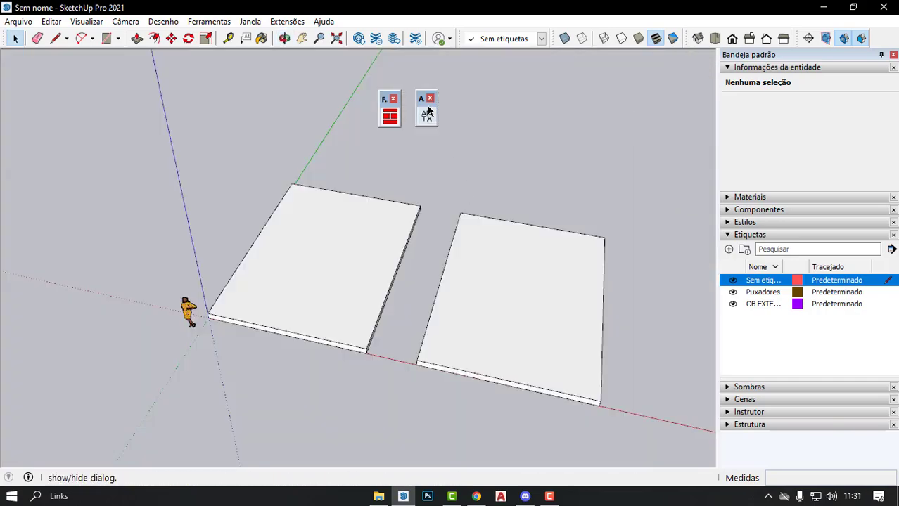
{"action": "left_click_drag", "start_coordinate": [422, 99], "coordinate": [484, 100]}
{"action": "middle_click_drag", "start_coordinate": [542, 166], "coordinate": [334, 208]}
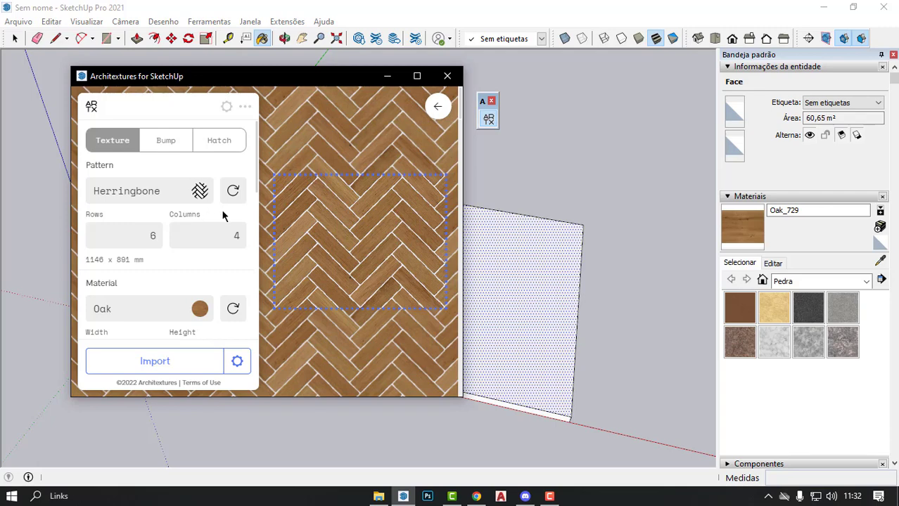
In Architextures, edit the Polished Concrete texture and switch its pattern to Herringbone.
{"action": "left_click", "coordinate": [437, 107]}
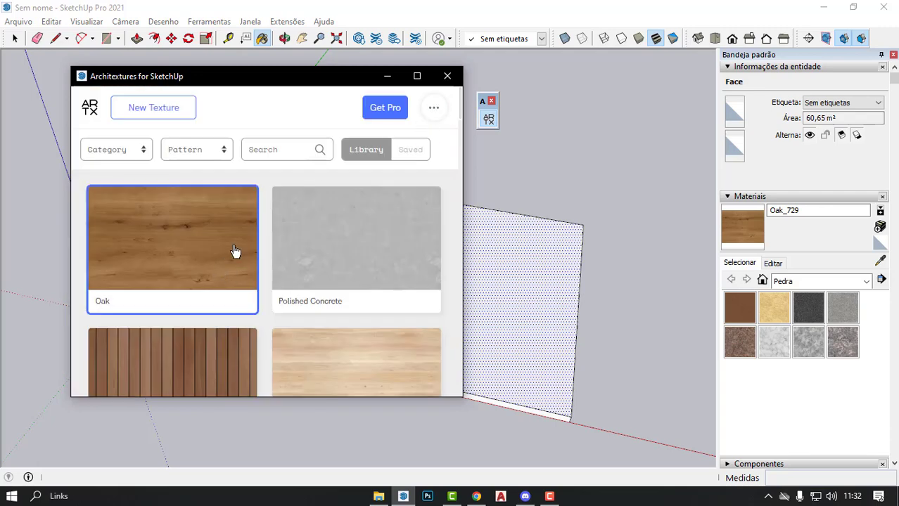
{"action": "left_click", "coordinate": [314, 230]}
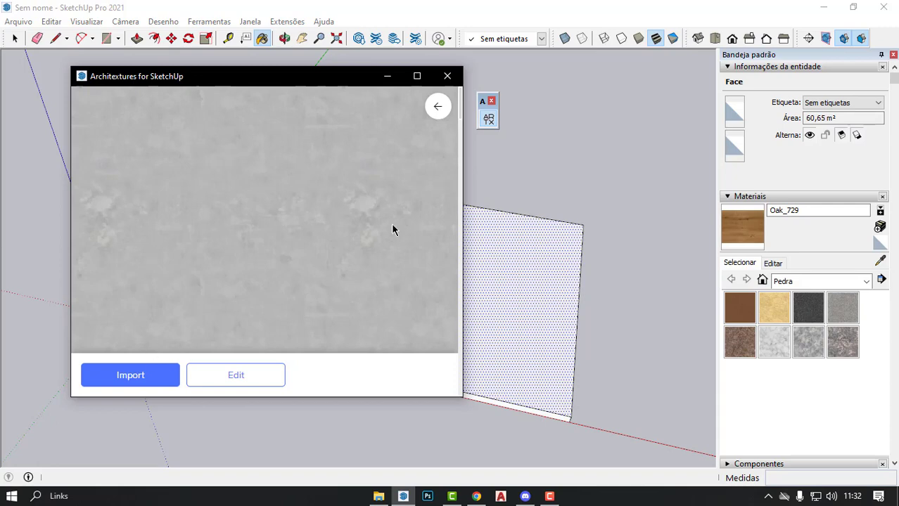
{"action": "left_click", "coordinate": [237, 378]}
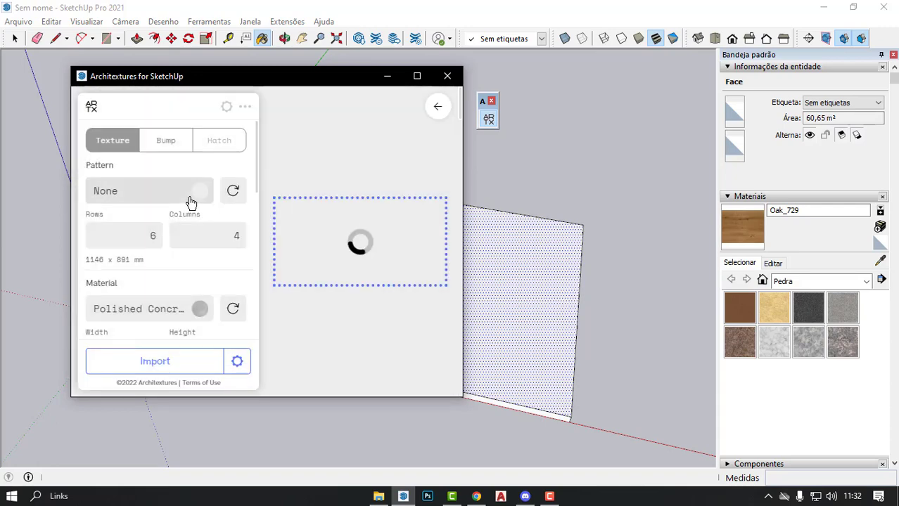
{"action": "left_click", "coordinate": [204, 194]}
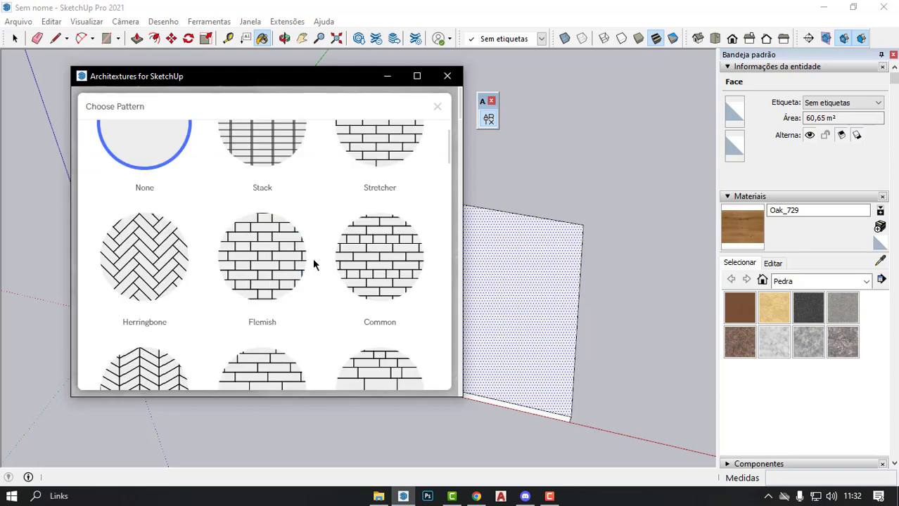
{"action": "left_click", "coordinate": [264, 253]}
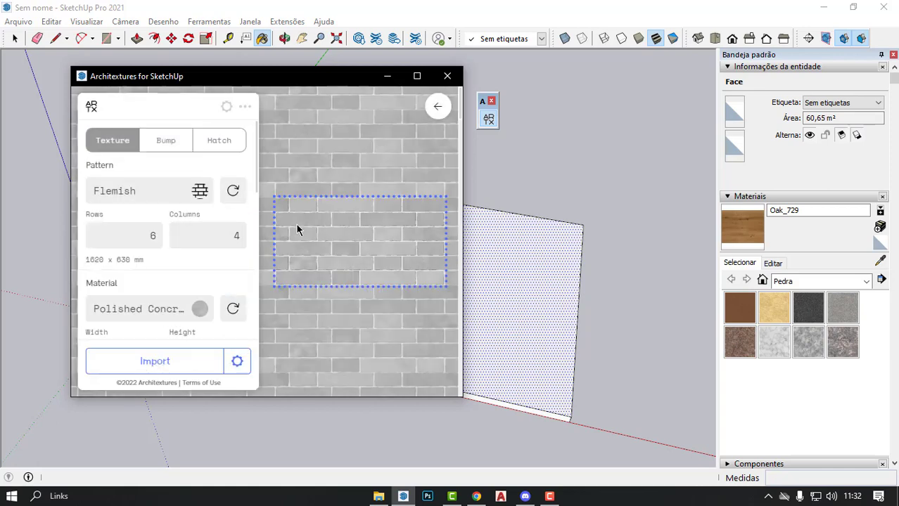
{"action": "left_click", "coordinate": [203, 194]}
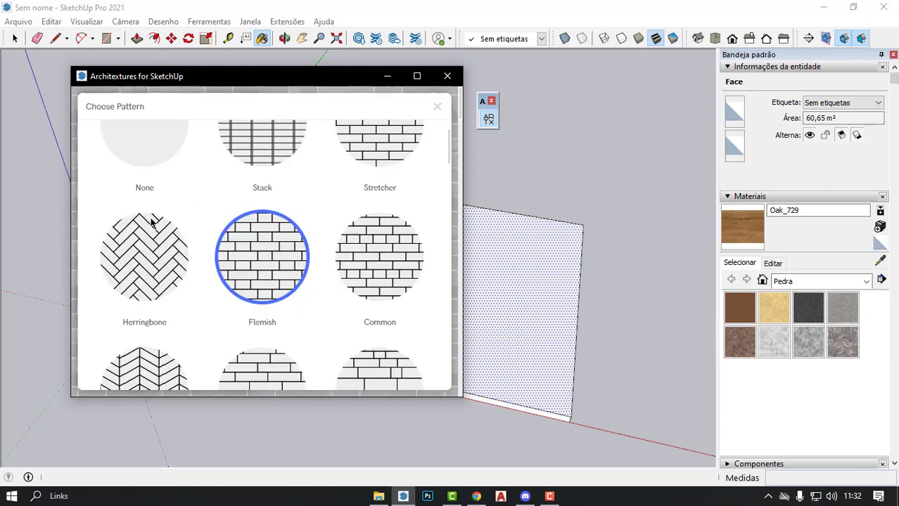
{"action": "left_click", "coordinate": [144, 255]}
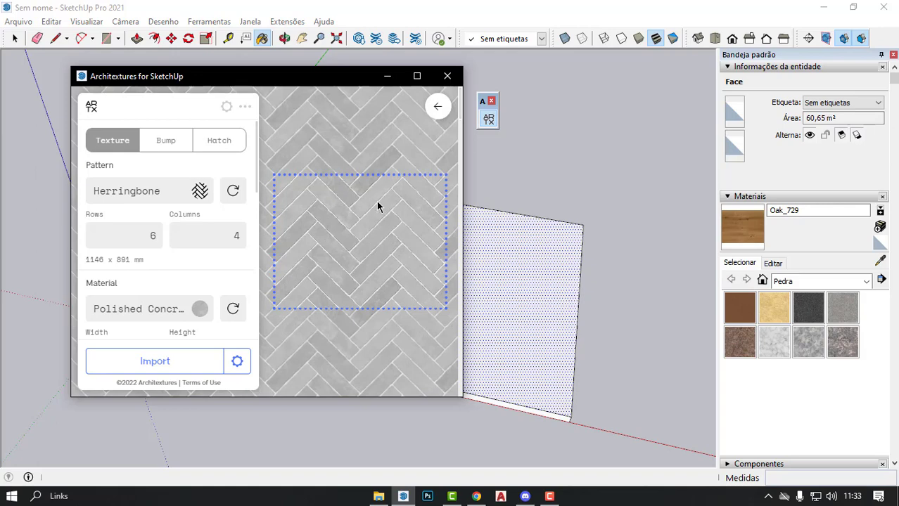
Import the Polished_Concrete_Herringbone texture and paint the second slab's top face with it.
{"action": "left_click", "coordinate": [155, 360]}
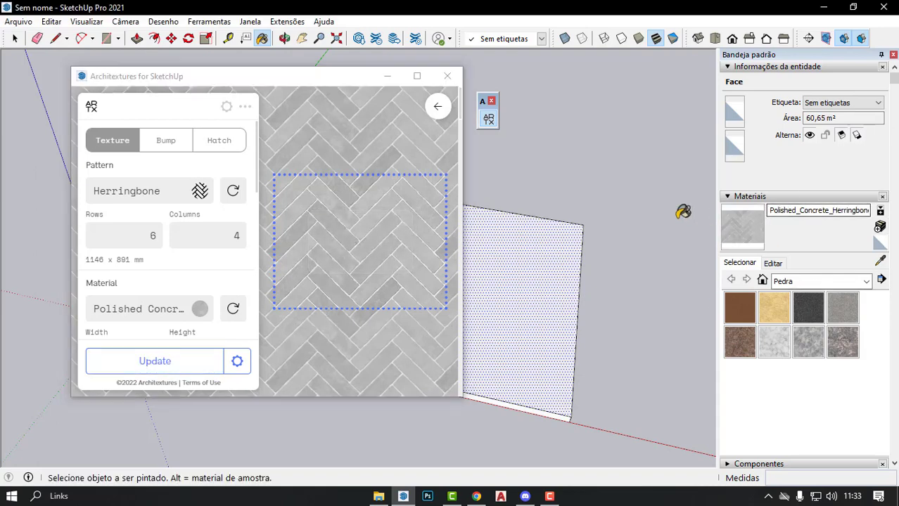
{"action": "left_click", "coordinate": [562, 267]}
{"action": "middle_click_drag", "start_coordinate": [562, 265], "coordinate": [508, 348]}
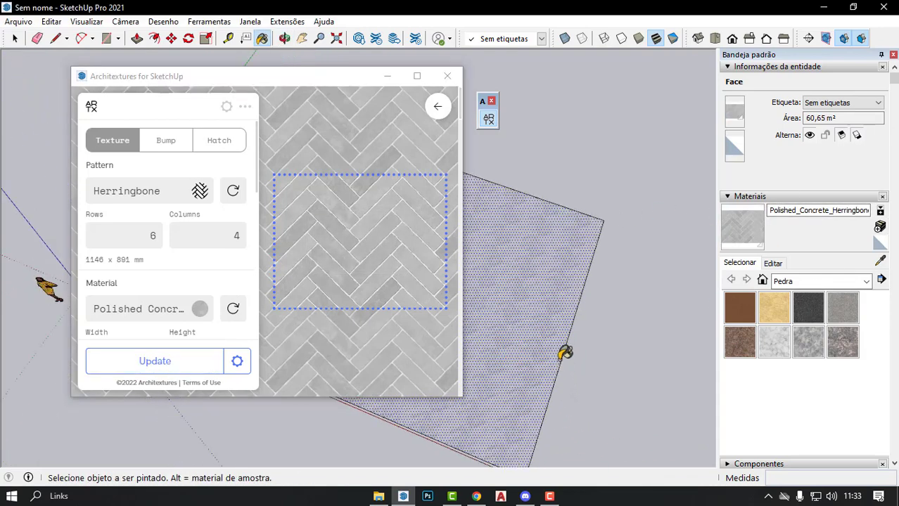
{"action": "scroll", "coordinate": [584, 283], "scroll_direction": "up", "scroll_amount": 3}
{"action": "left_click", "coordinate": [387, 76]}
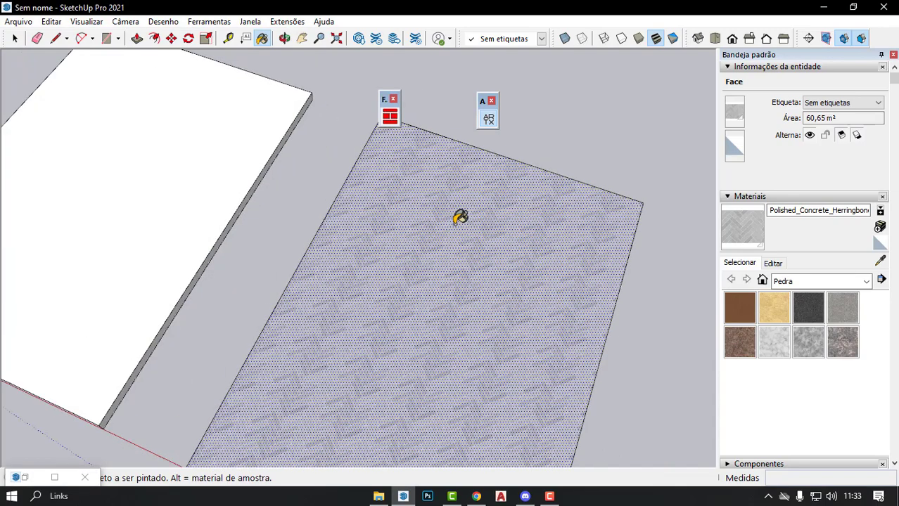
{"action": "scroll", "coordinate": [479, 259], "scroll_direction": "up", "scroll_amount": 2}
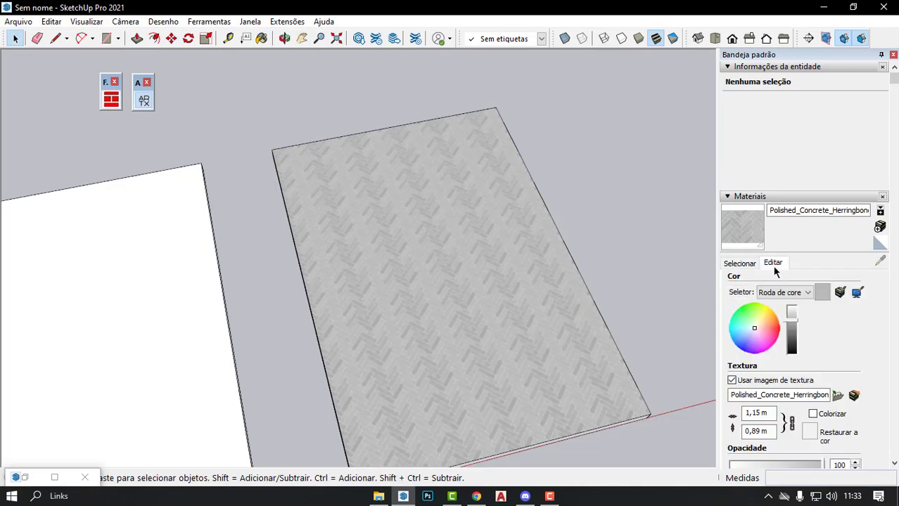
Set the herringbone texture width to 3 m, making it 3,00 × 2,33 m.
{"action": "scroll", "coordinate": [538, 345], "scroll_direction": "up", "scroll_amount": 3}
{"action": "scroll", "coordinate": [464, 394], "scroll_direction": "up", "scroll_amount": 3}
{"action": "scroll", "coordinate": [507, 378], "scroll_direction": "up", "scroll_amount": 1}
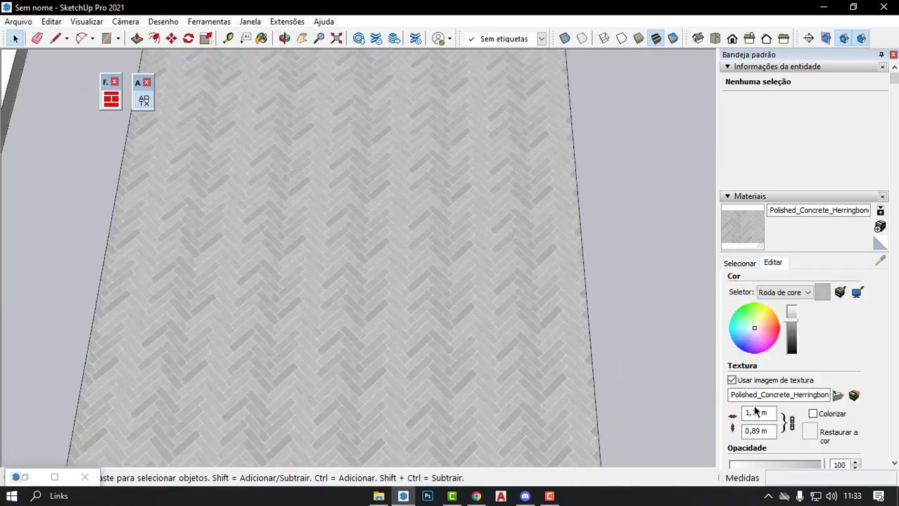
{"action": "double_click", "coordinate": [756, 413]}
{"action": "type", "text": "3"}
{"action": "key", "text": "Return"}
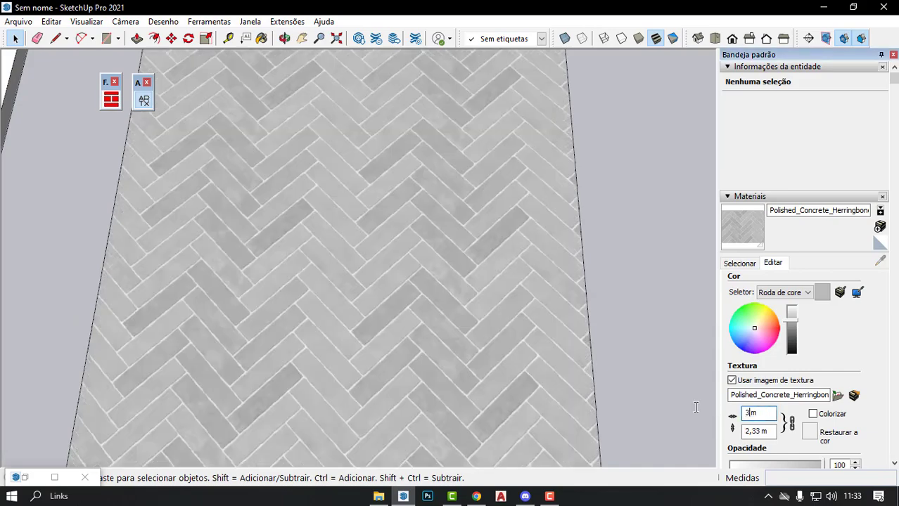
Orbit and zoom out to view both slabs with the enlarged herringbone planks.
{"action": "mouse_move", "coordinate": [499, 246]}
{"action": "middle_mouse_down"}
{"action": "mouse_move", "coordinate": [123, 305]}
{"action": "mouse_move", "coordinate": [246, 297]}
{"action": "middle_mouse_up"}
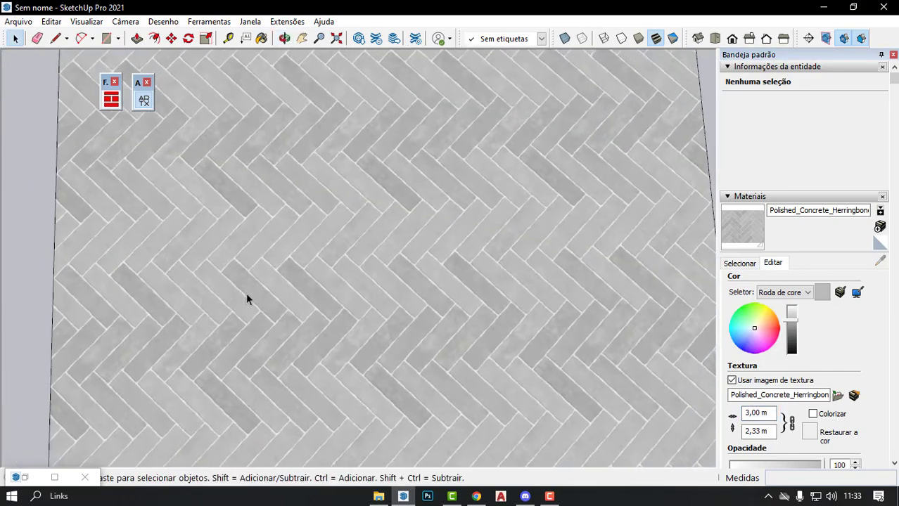
{"action": "middle_click_drag", "start_coordinate": [363, 280], "coordinate": [260, 258]}
{"action": "middle_click_drag", "start_coordinate": [343, 289], "coordinate": [457, 273]}
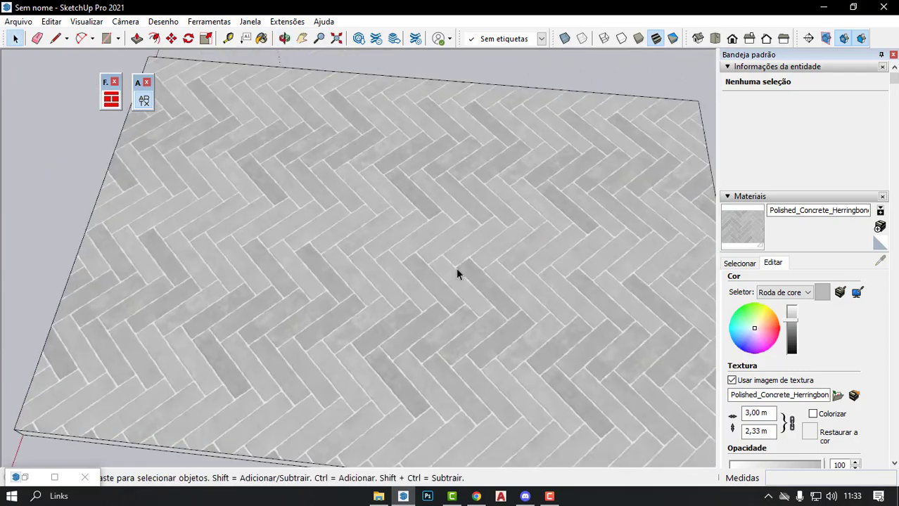
{"action": "middle_click_drag", "start_coordinate": [385, 289], "coordinate": [341, 282]}
{"action": "scroll", "coordinate": [345, 266], "scroll_direction": "down", "scroll_amount": 3}
{"action": "scroll", "coordinate": [422, 264], "scroll_direction": "down", "scroll_amount": 3}
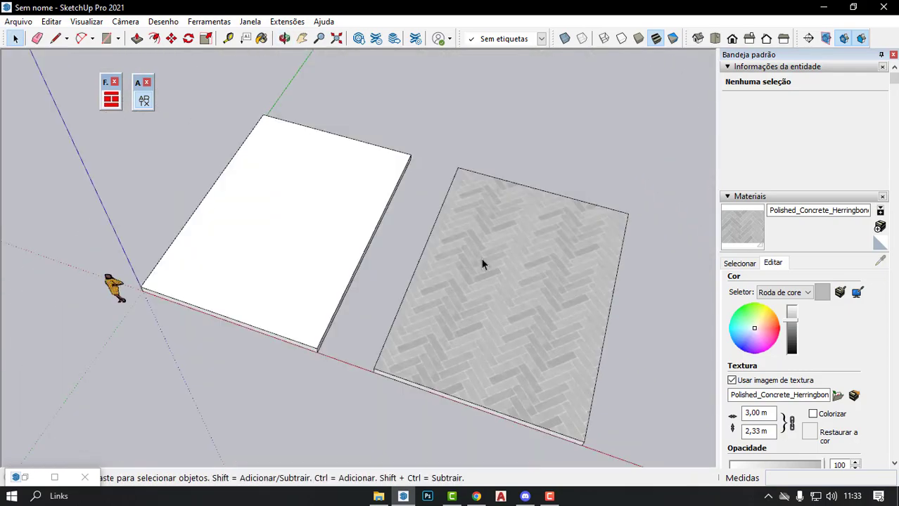